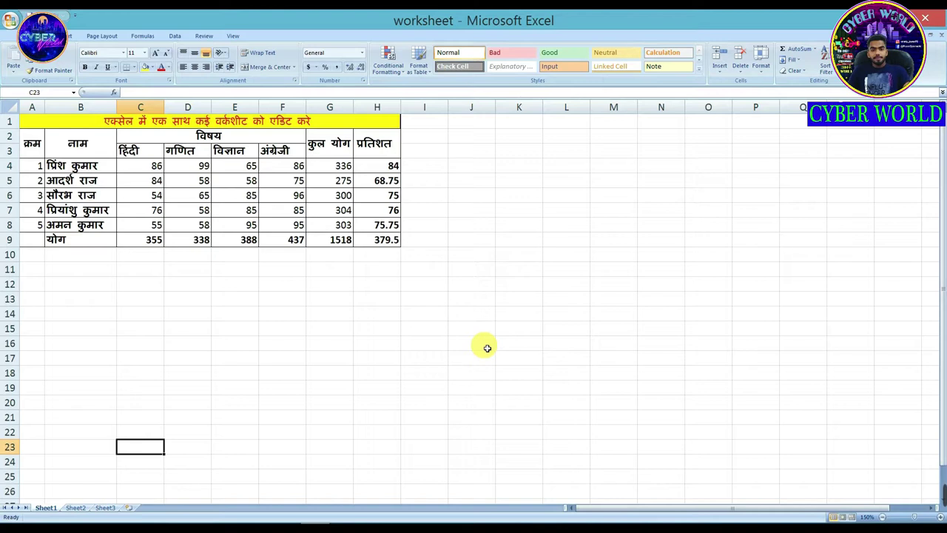
Flip through the Result 1, Result 2 and Result 3 sheets to compare their marks tables.
click(124, 289)
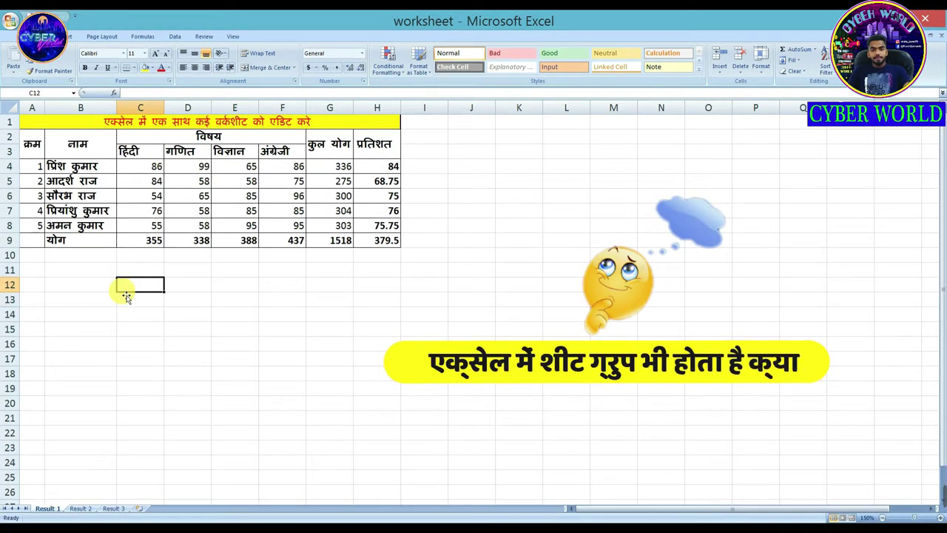
click(187, 342)
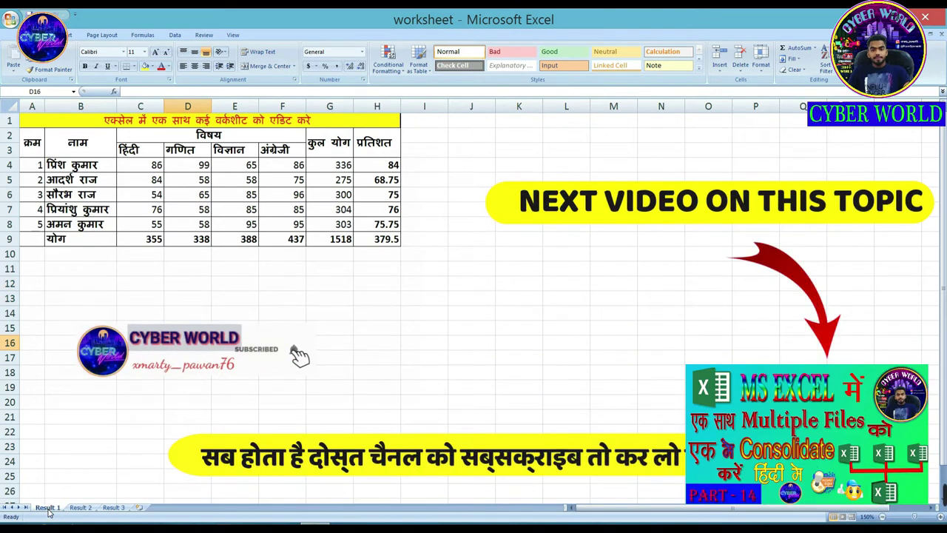
click(80, 507)
click(114, 507)
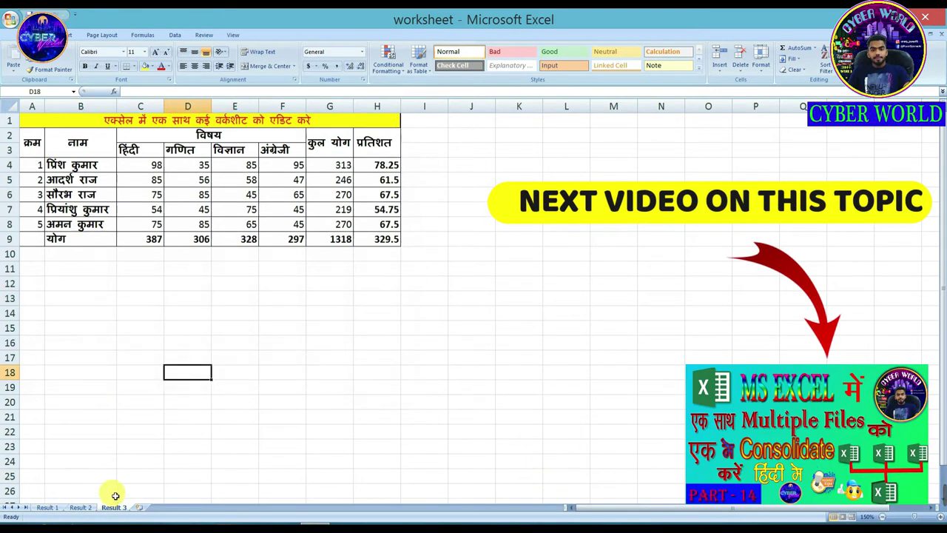
click(47, 507)
click(80, 498)
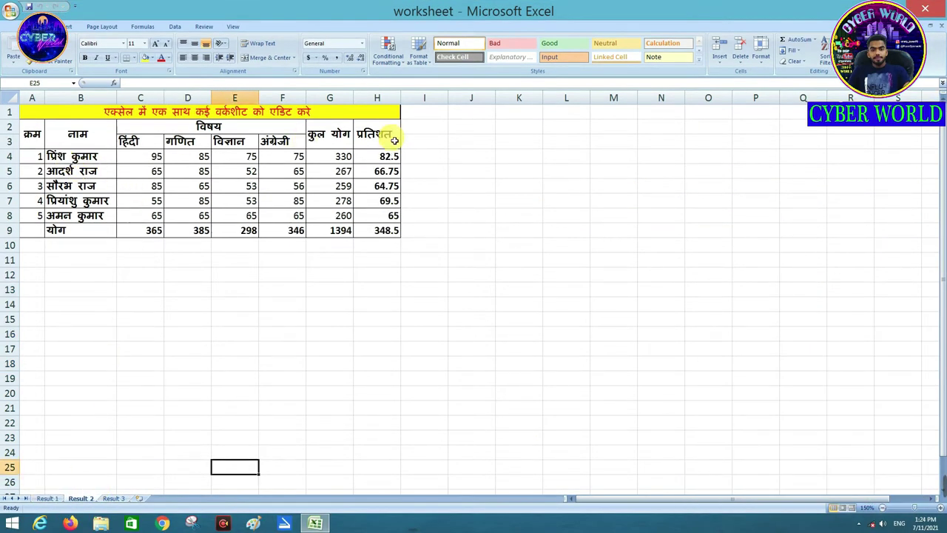
key(ctrl+Page_Down)
click(80, 498)
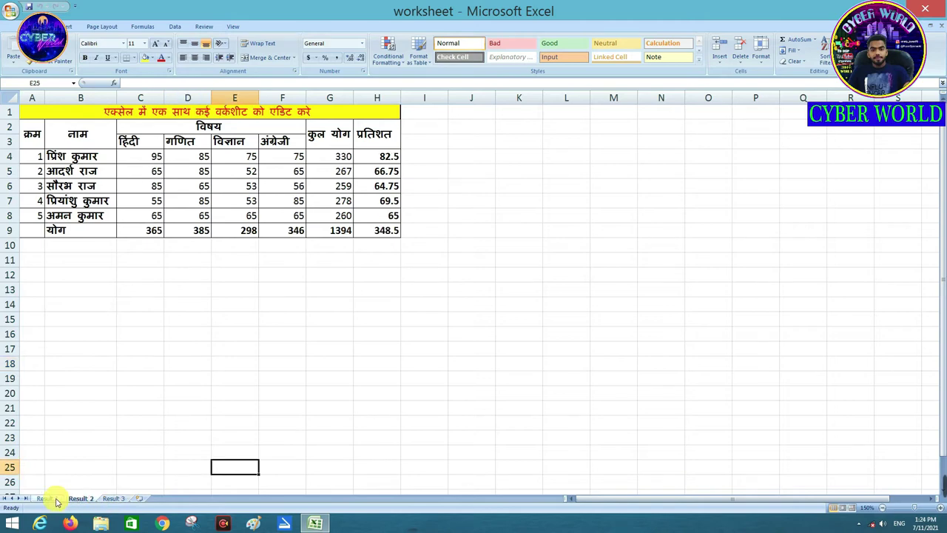
From Result 1, Shift-click Result 3 to group it with Result 2 and Result 1.
click(56, 500)
click(81, 500)
click(110, 497)
click(82, 499)
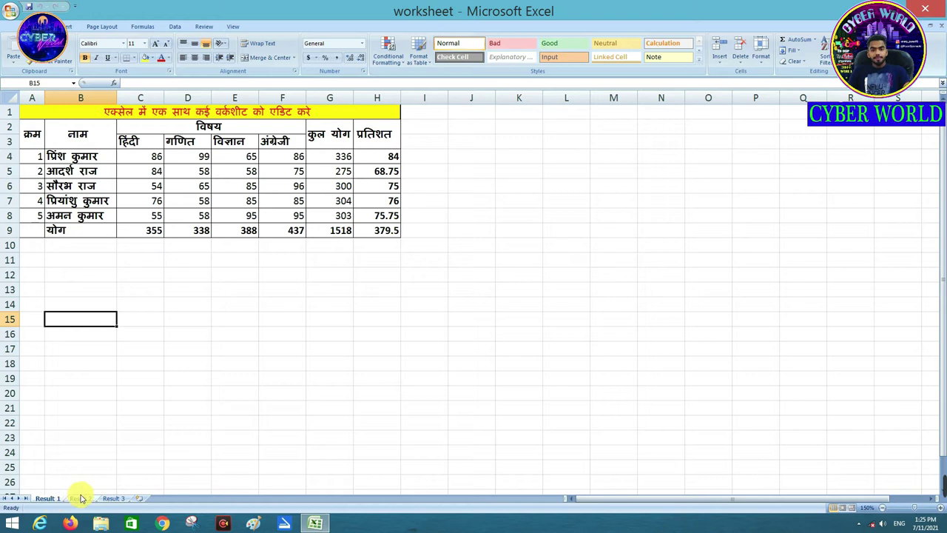
shift+click(119, 499)
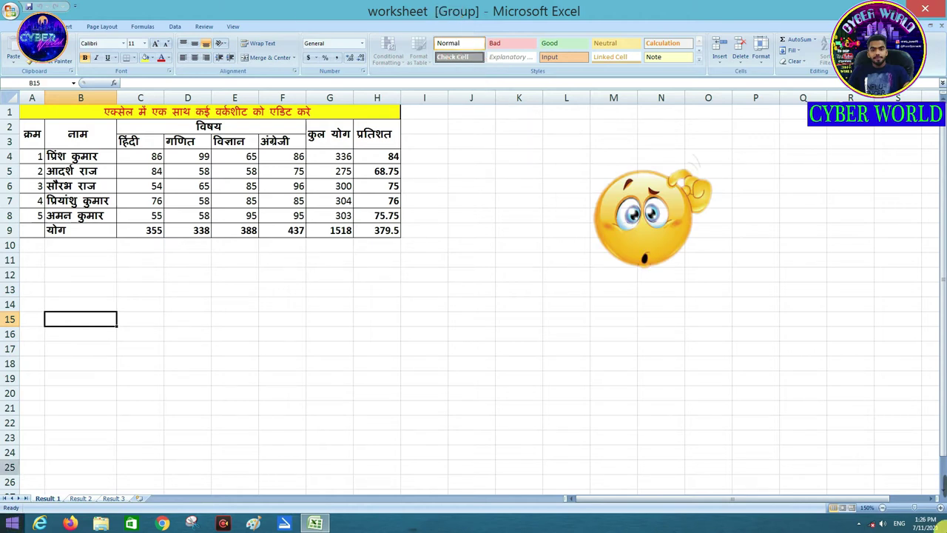
click(365, 411)
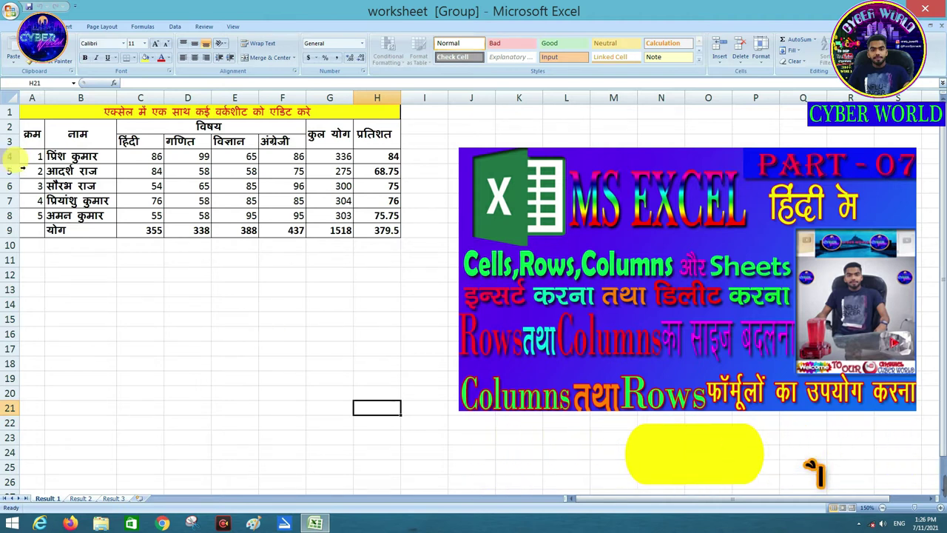
Insert a blank row 4 above the first student's row and drag it taller.
click(10, 156)
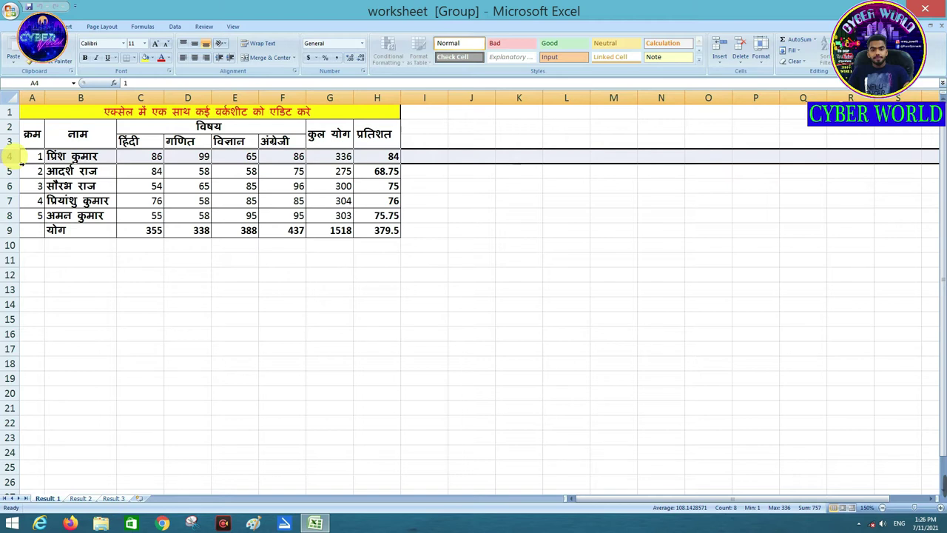
right_click(15, 159)
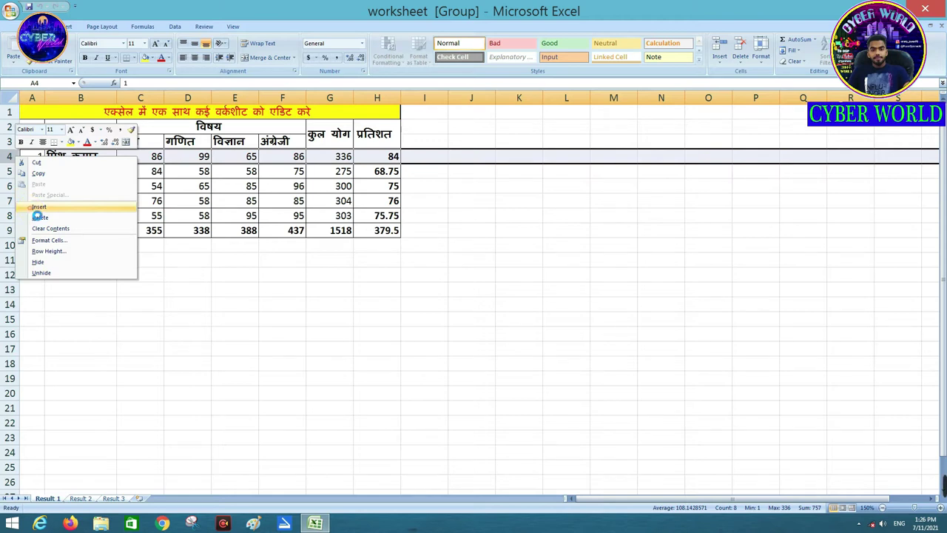
click(33, 208)
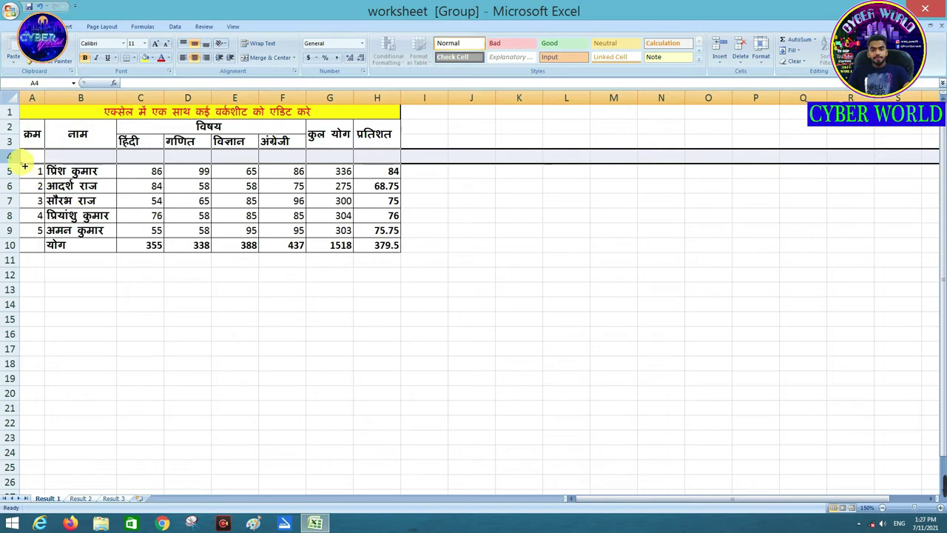
drag(23, 167, 24, 171)
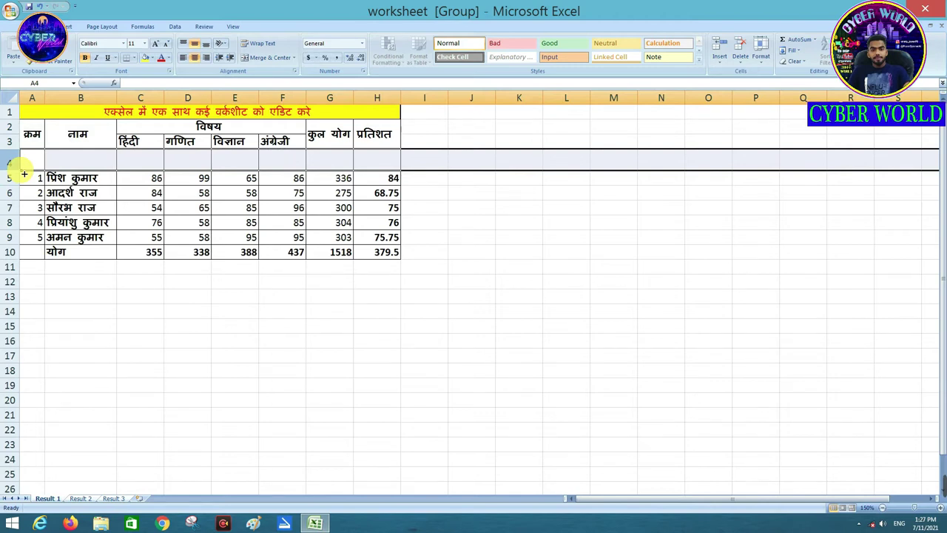
click(80, 311)
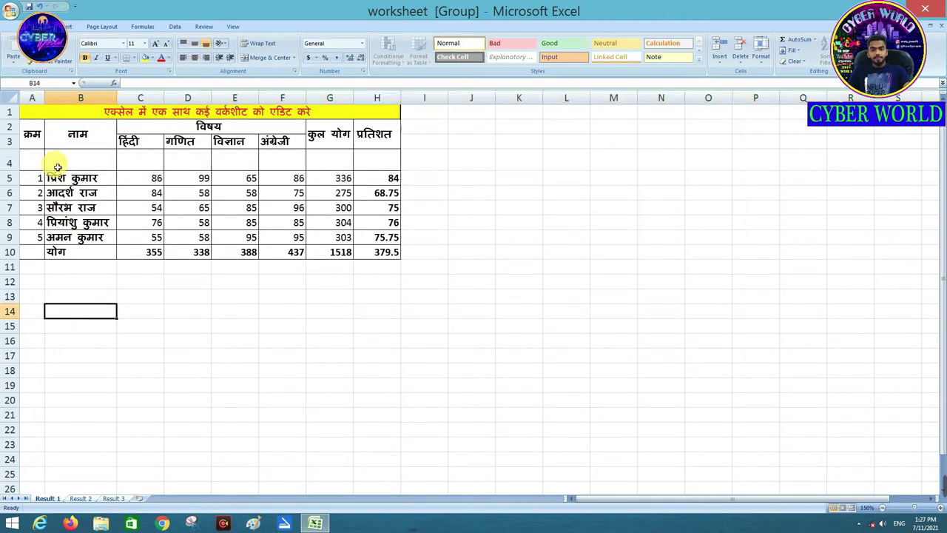
click(204, 285)
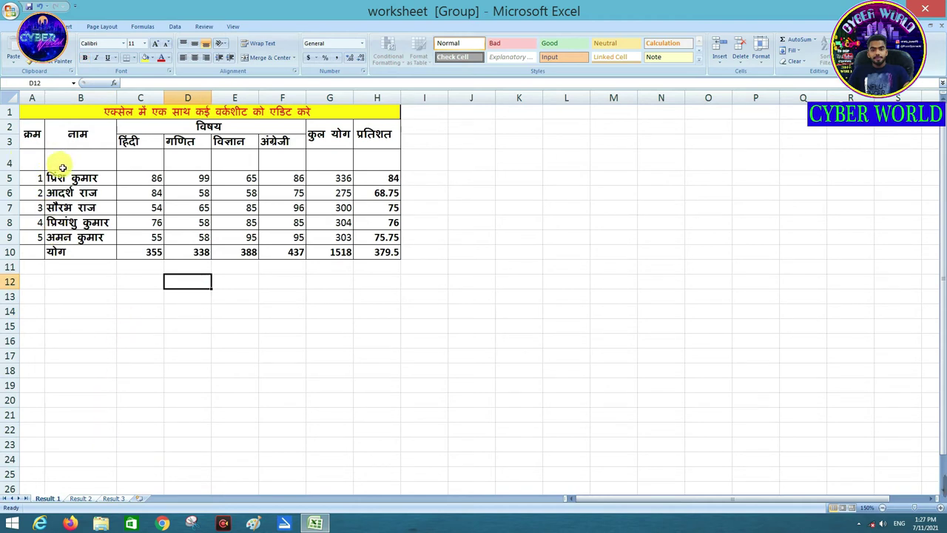
Ungroup the sheets and confirm the taller blank row 4 on Result 2 and Result 3, ending on Result 1.
click(81, 498)
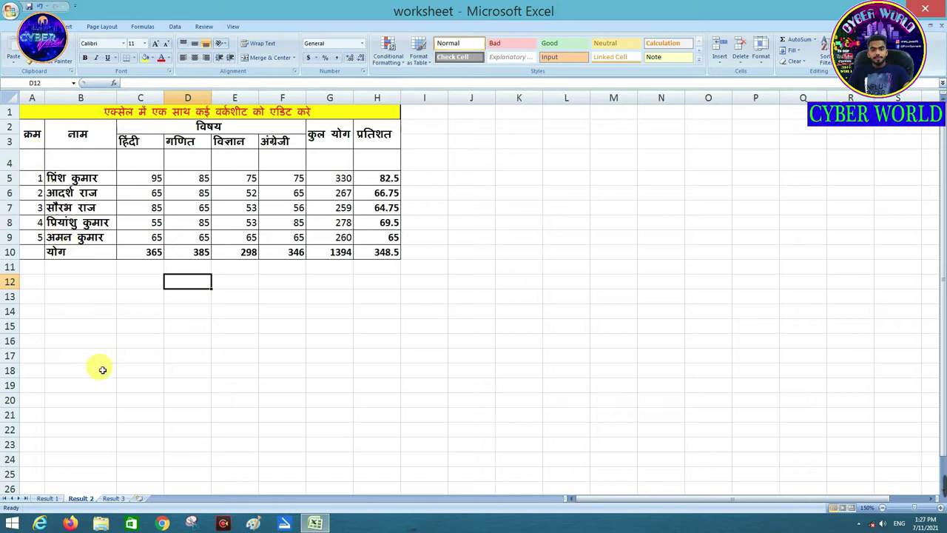
click(113, 498)
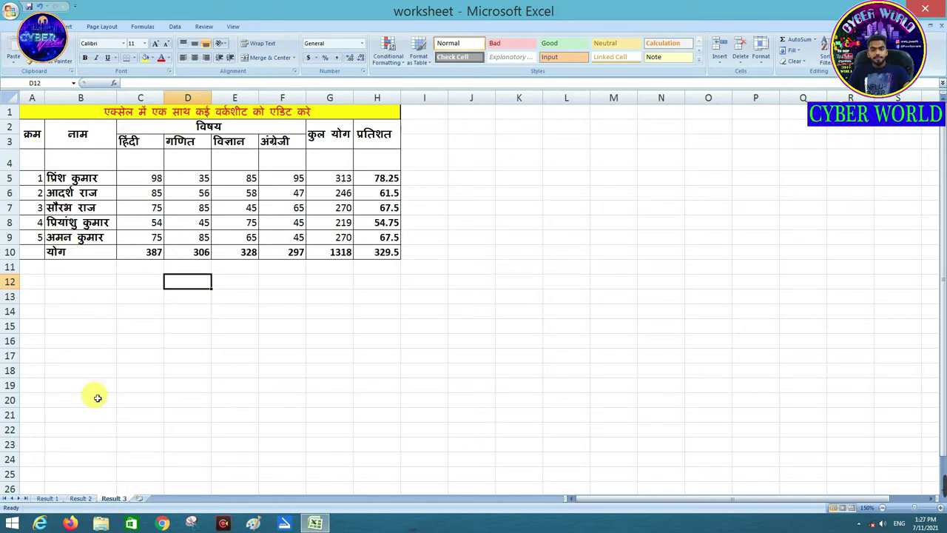
click(80, 499)
click(47, 498)
click(81, 498)
click(111, 499)
click(79, 498)
click(47, 498)
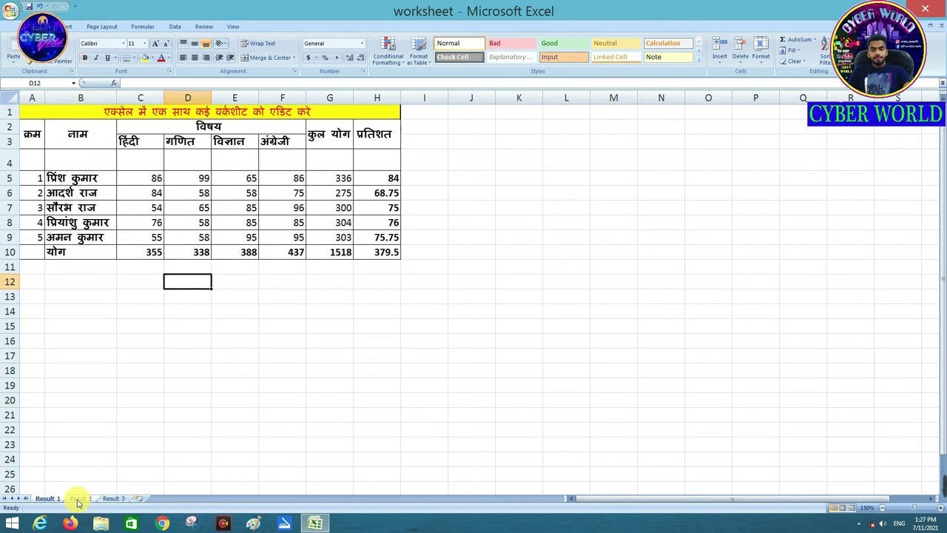
click(79, 498)
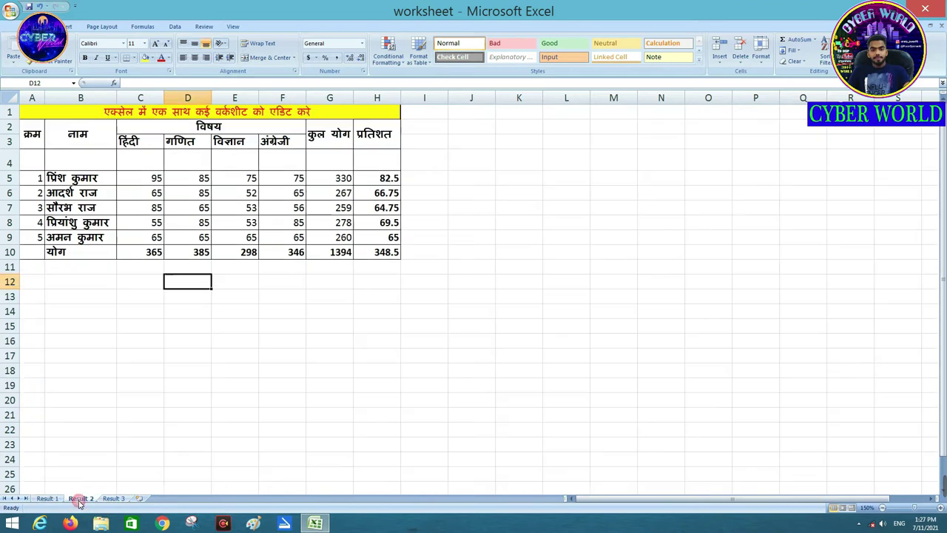
click(111, 498)
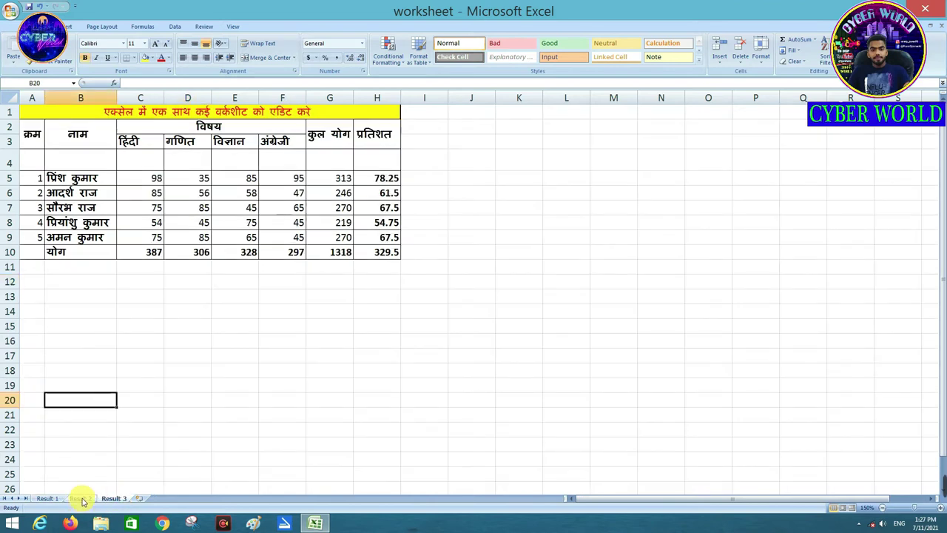
click(80, 498)
click(44, 499)
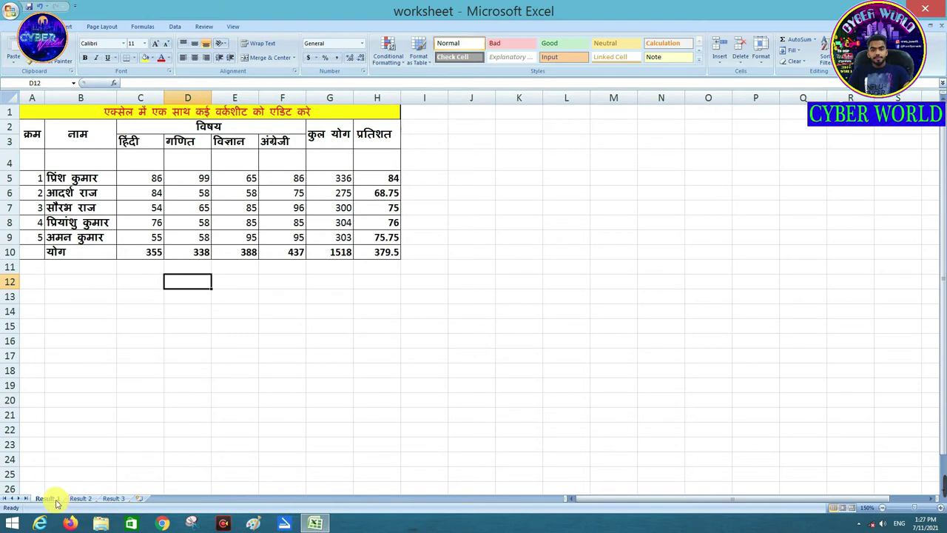
Regroup the three Result sheets and enter 1 and 2 in cells A4 and B4.
shift+click(116, 498)
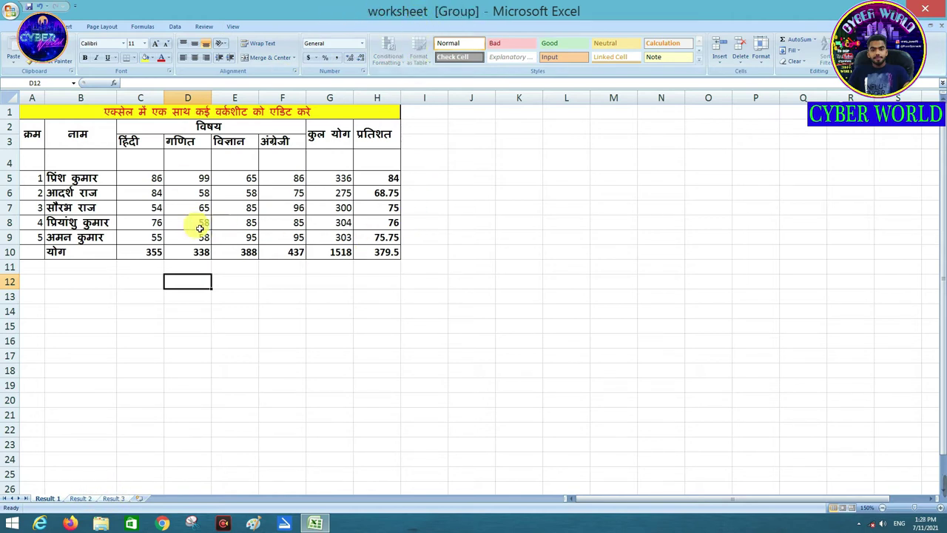
click(134, 224)
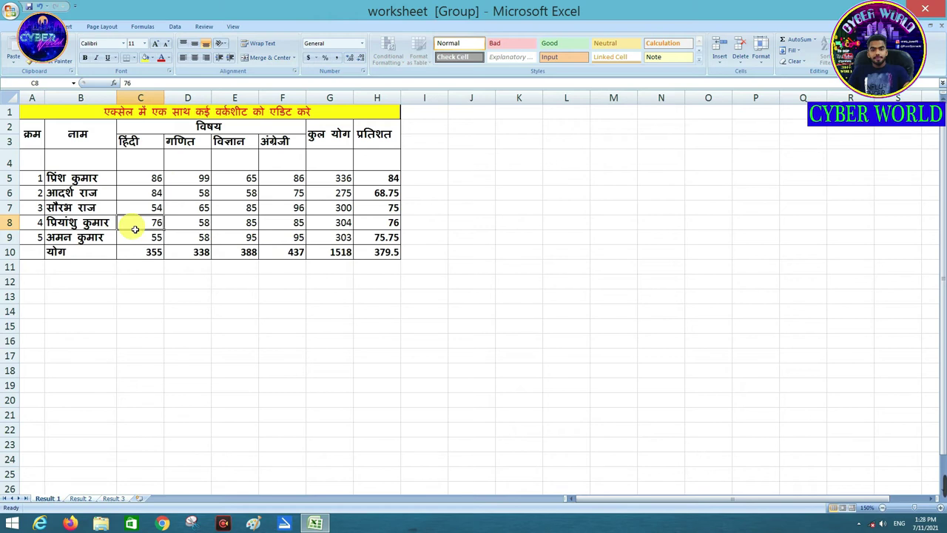
click(37, 163)
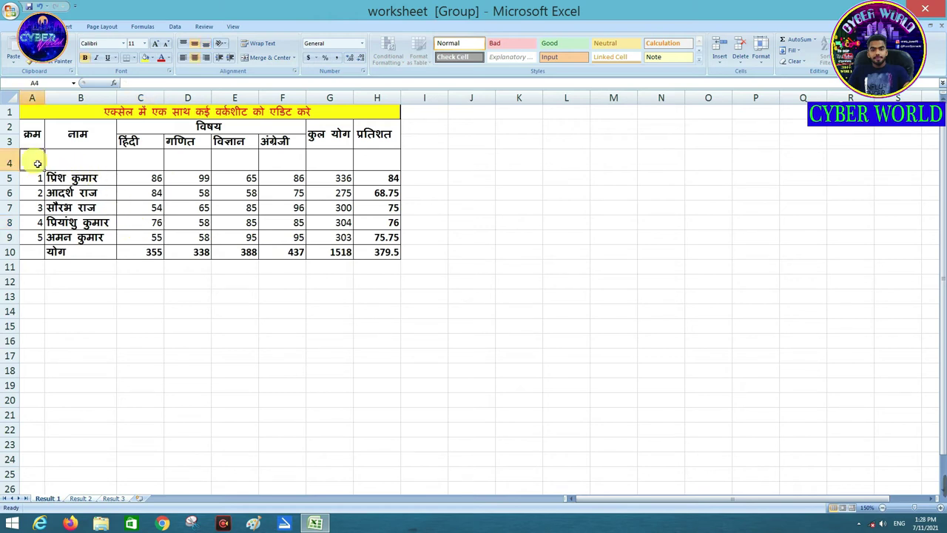
text(1)
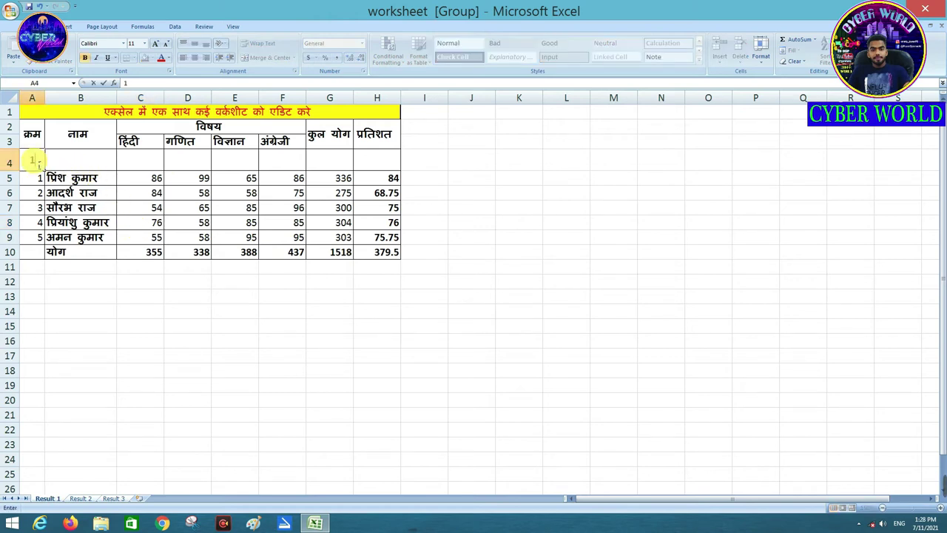
key(Tab)
text(2)
Continue along row 4 and enter 5 in cell D4.
click(69, 165)
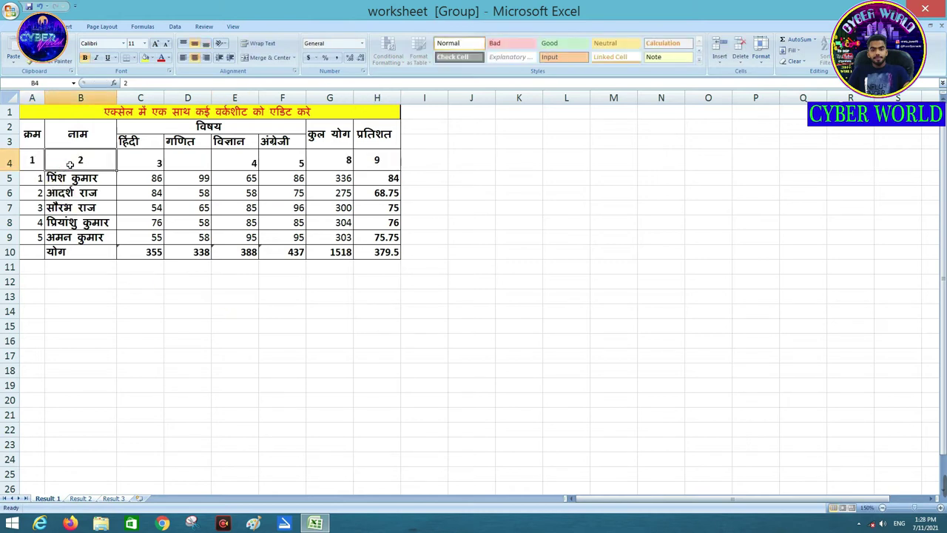
click(142, 164)
click(203, 164)
text(5)
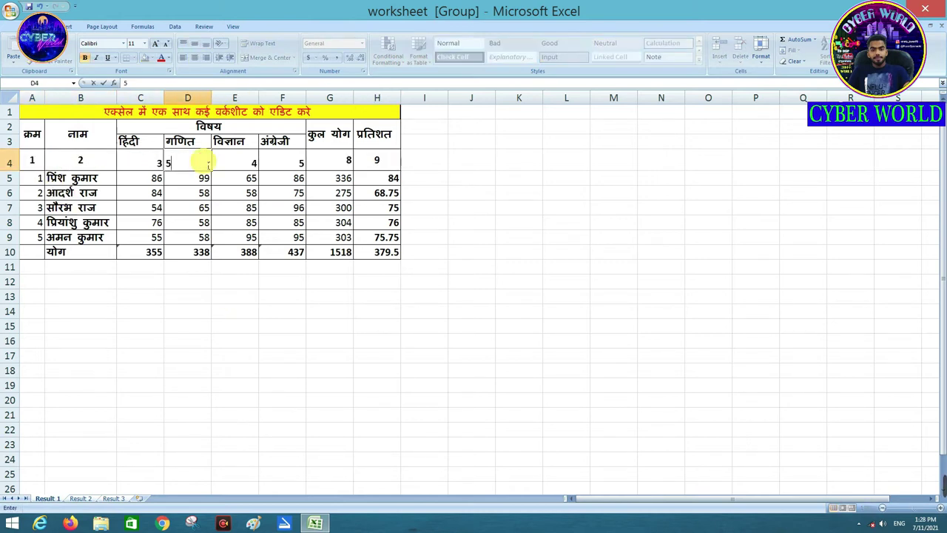
click(228, 325)
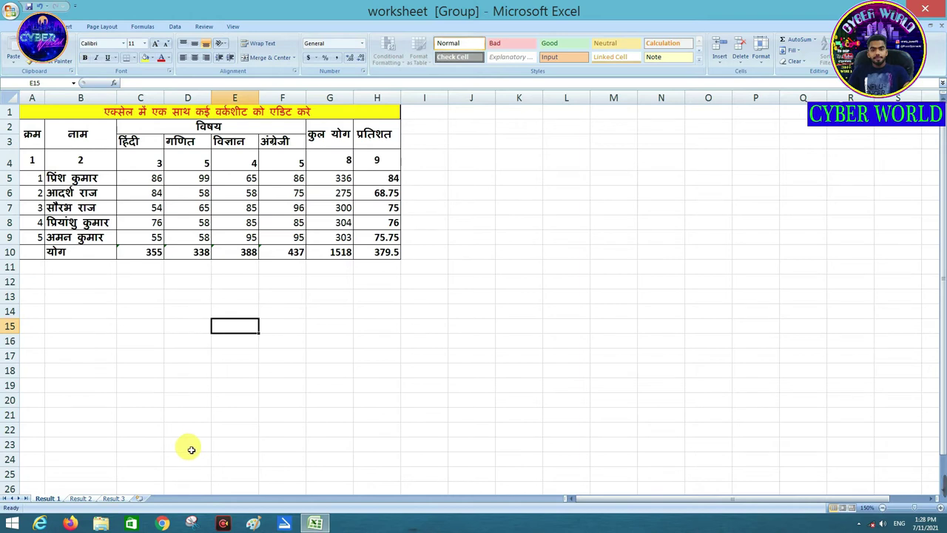
Check the row 4 numbers on Result 2 and Result 3, then regroup all three from Result 1.
click(83, 498)
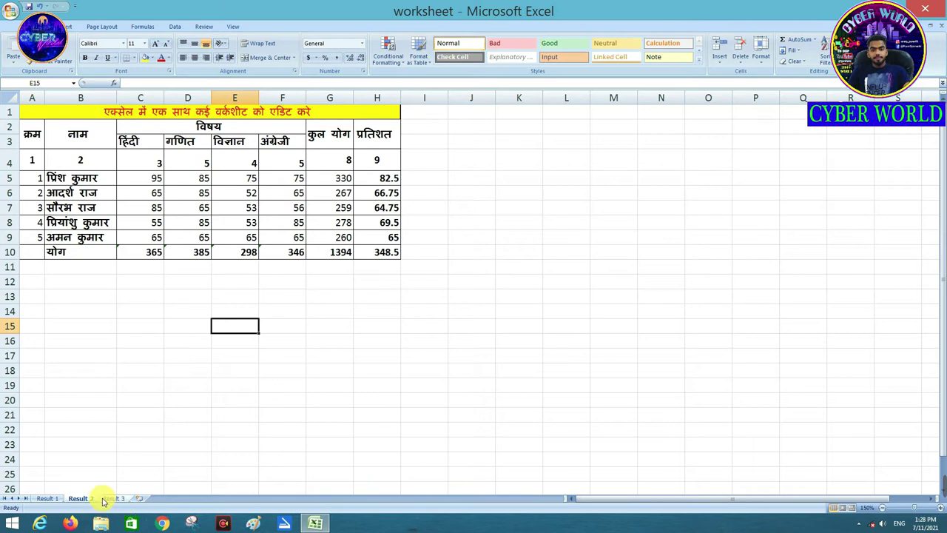
click(111, 498)
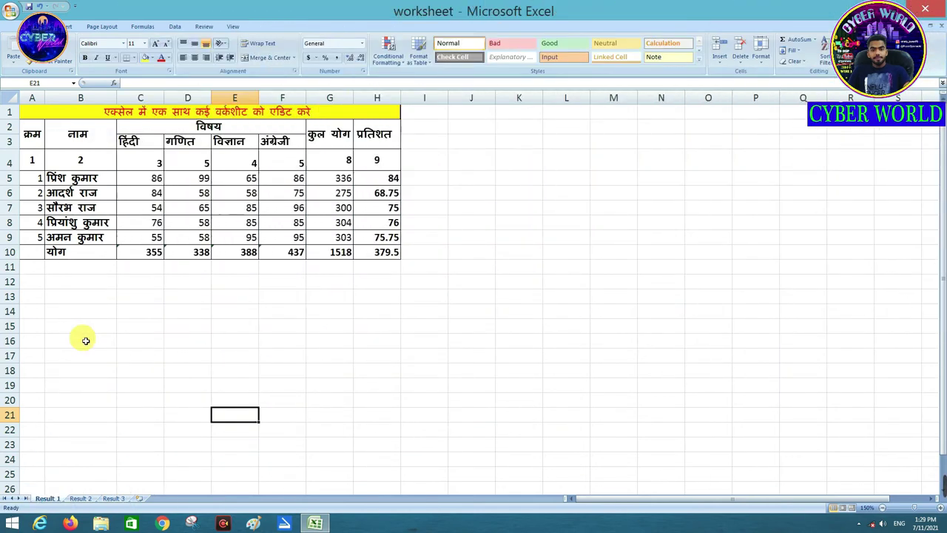
click(86, 341)
click(72, 288)
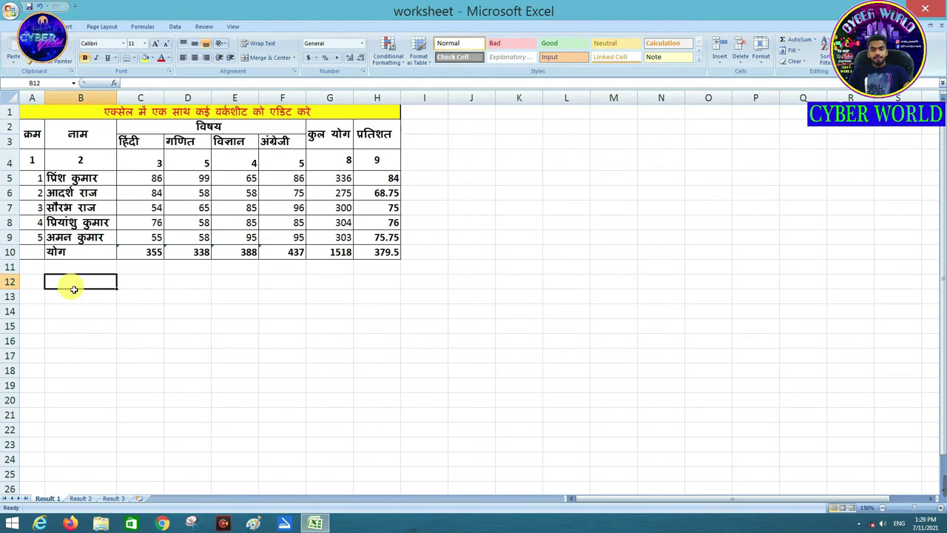
click(109, 498)
click(88, 498)
click(63, 498)
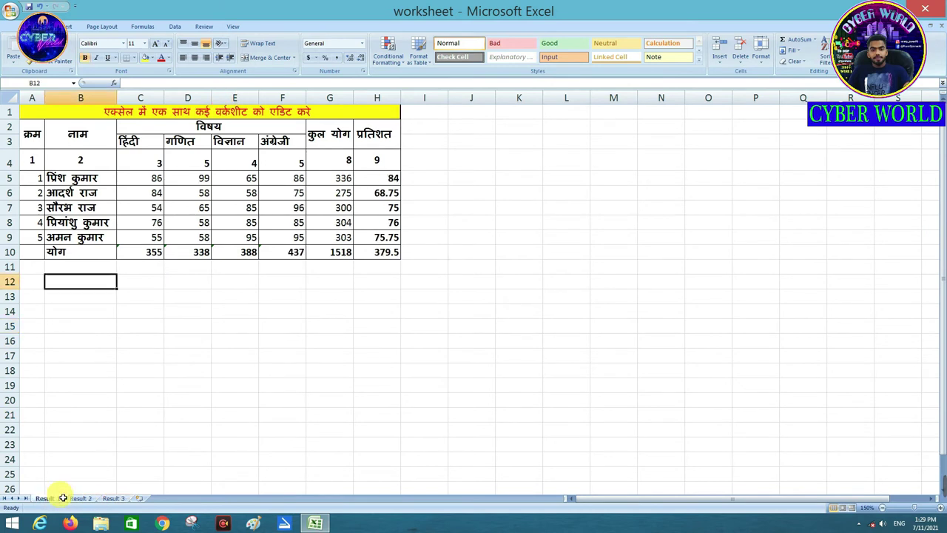
shift+click(112, 499)
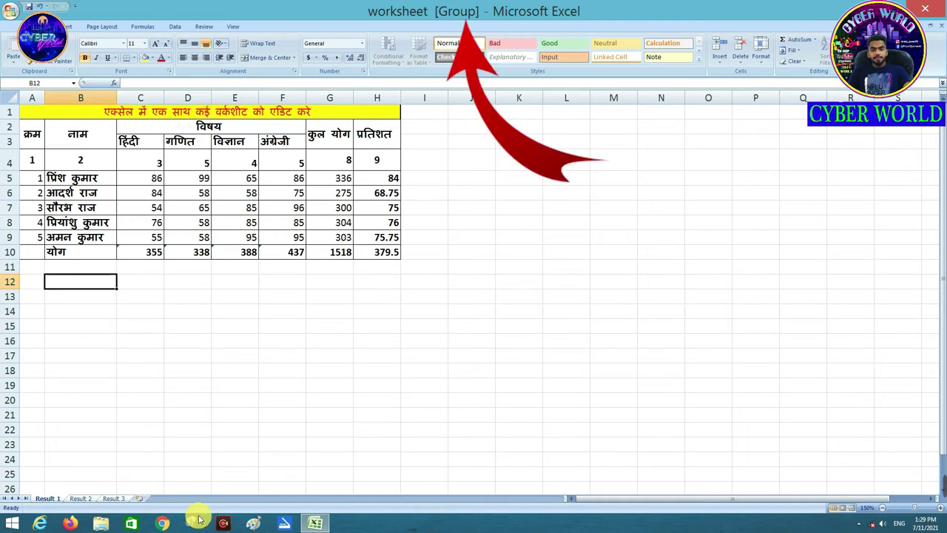
Give A4:H4 a red font colour and red fill, then select headers A2:H3.
click(152, 400)
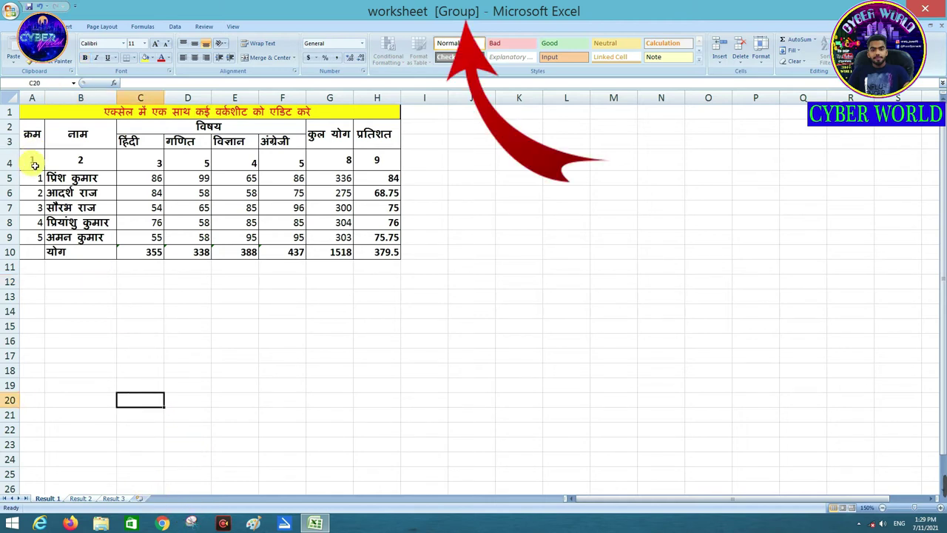
drag(33, 163, 372, 161)
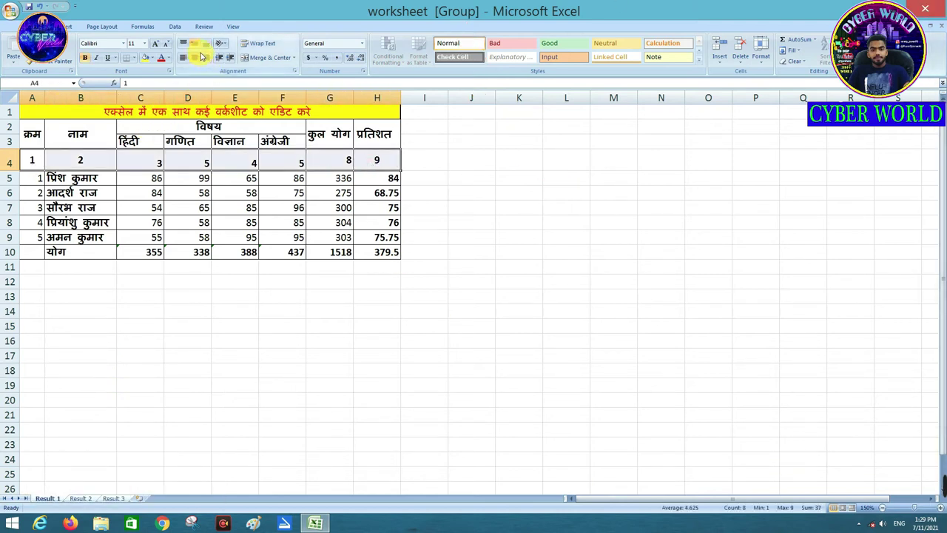
click(169, 58)
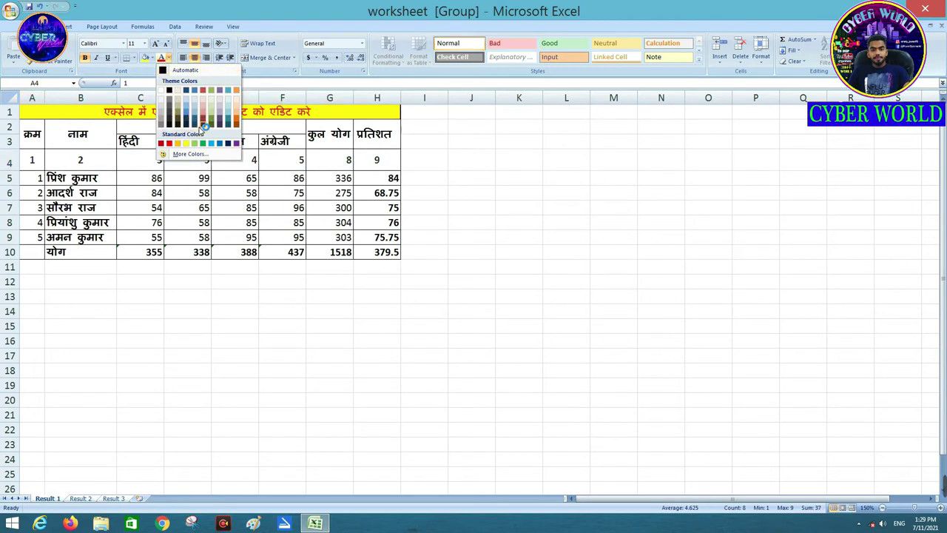
click(186, 120)
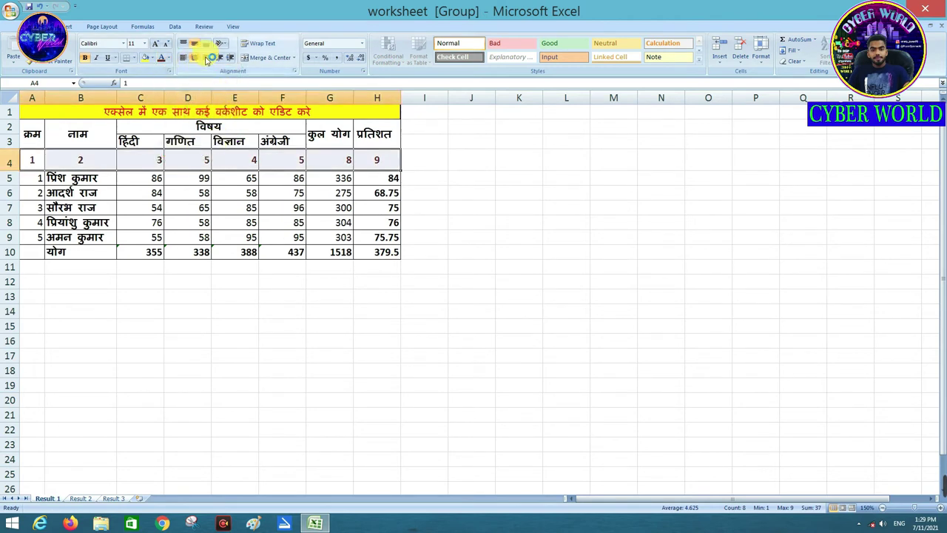
click(152, 58)
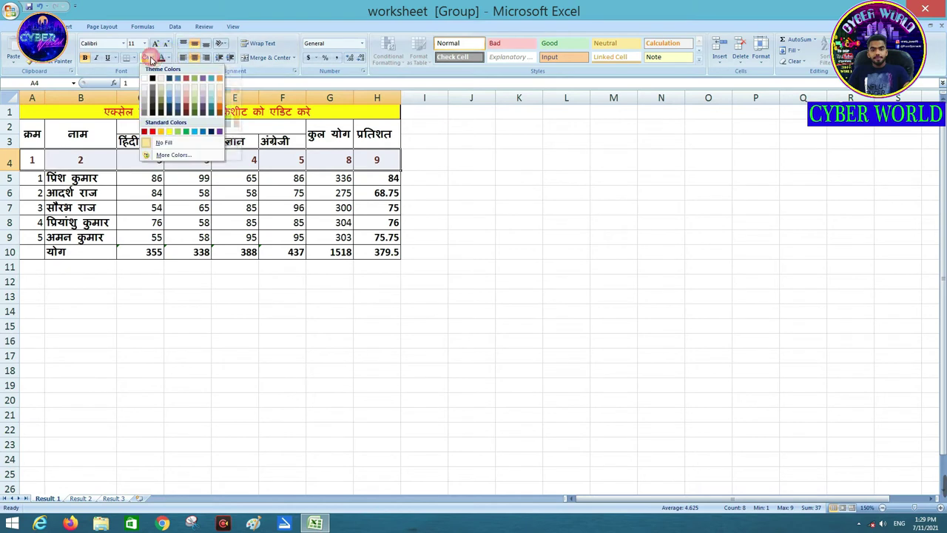
click(153, 131)
click(33, 135)
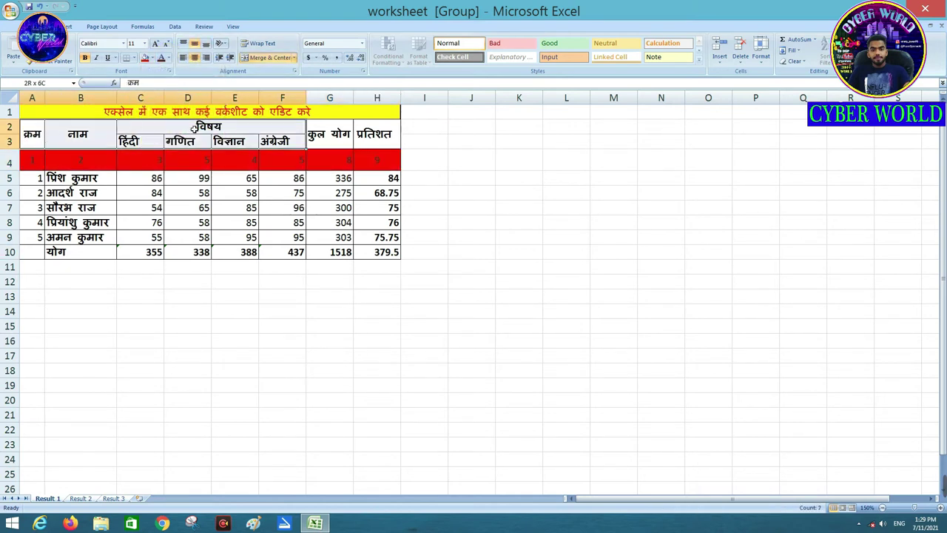
drag(47, 136, 378, 137)
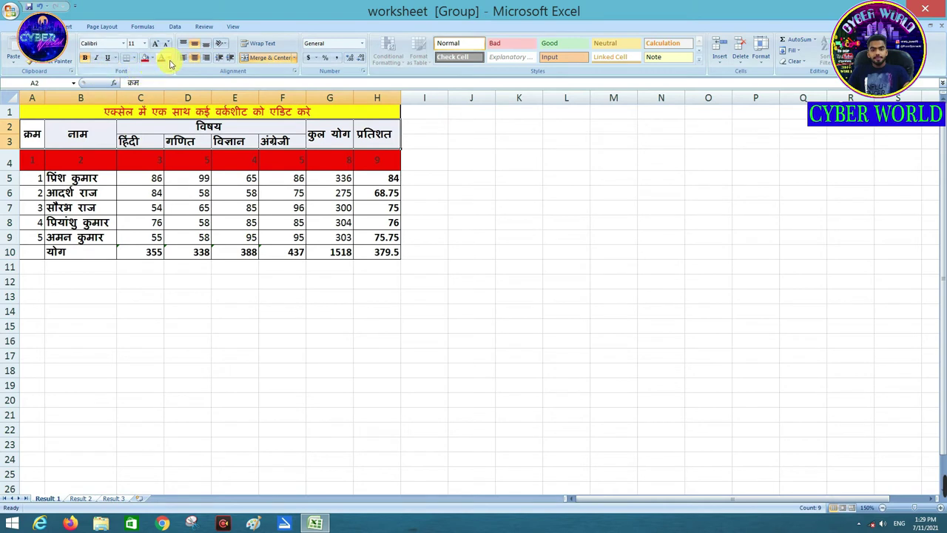
Recolour the header text in A2:H3 using the Font Color choices.
click(168, 58)
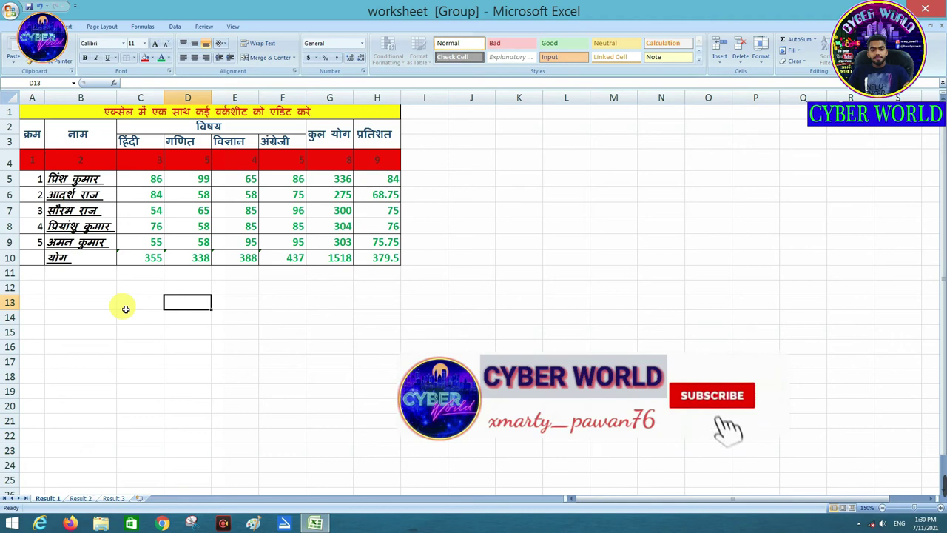
click(126, 309)
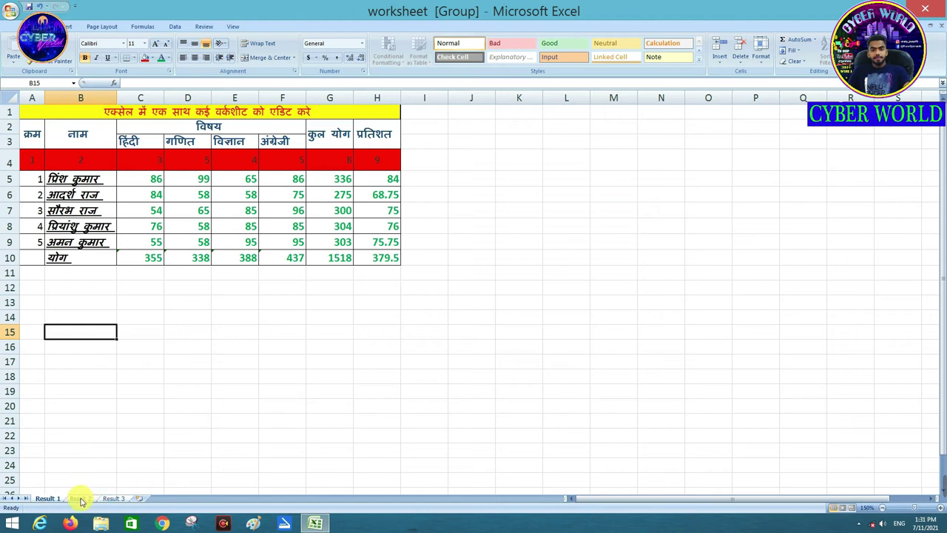
Ungroup and flip through Result 2, Result 3 and Result 1 to confirm matching formatting.
click(80, 498)
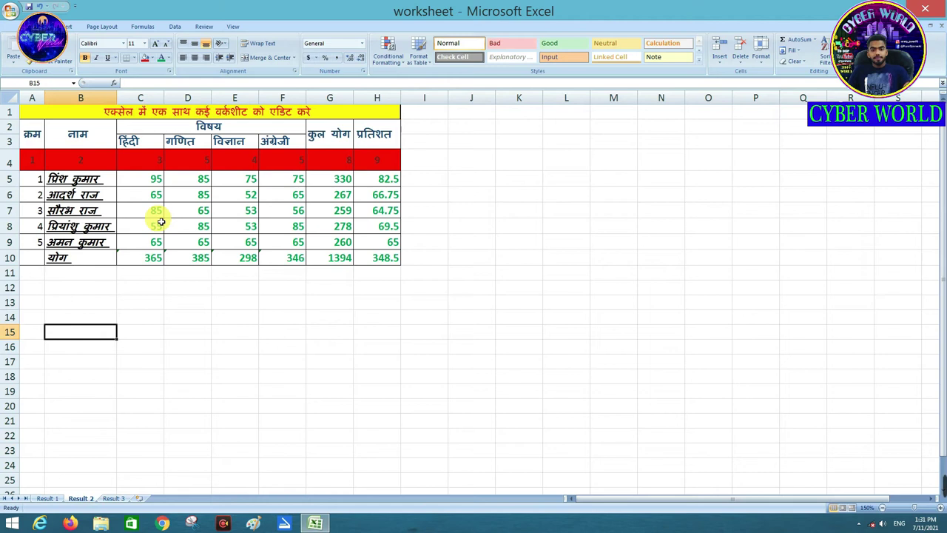
click(113, 498)
click(113, 499)
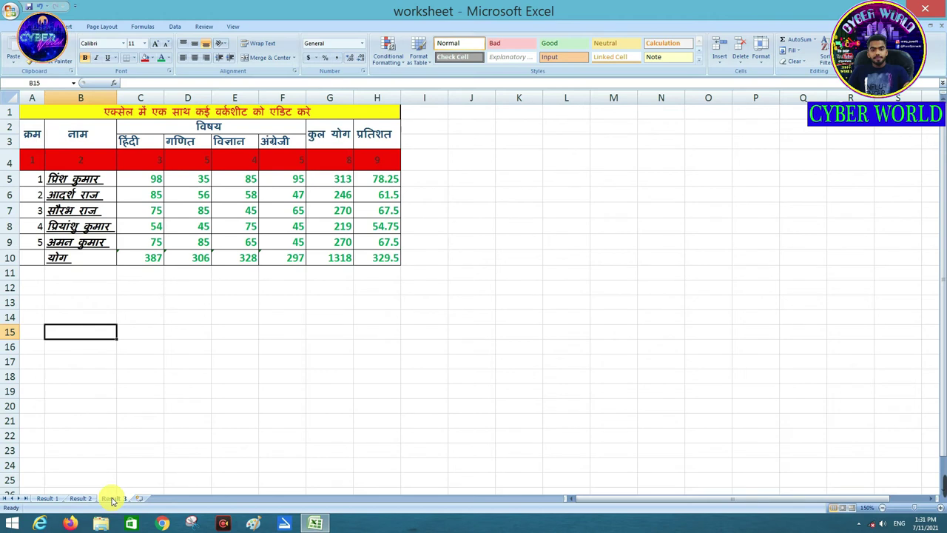
click(47, 498)
click(80, 499)
click(47, 499)
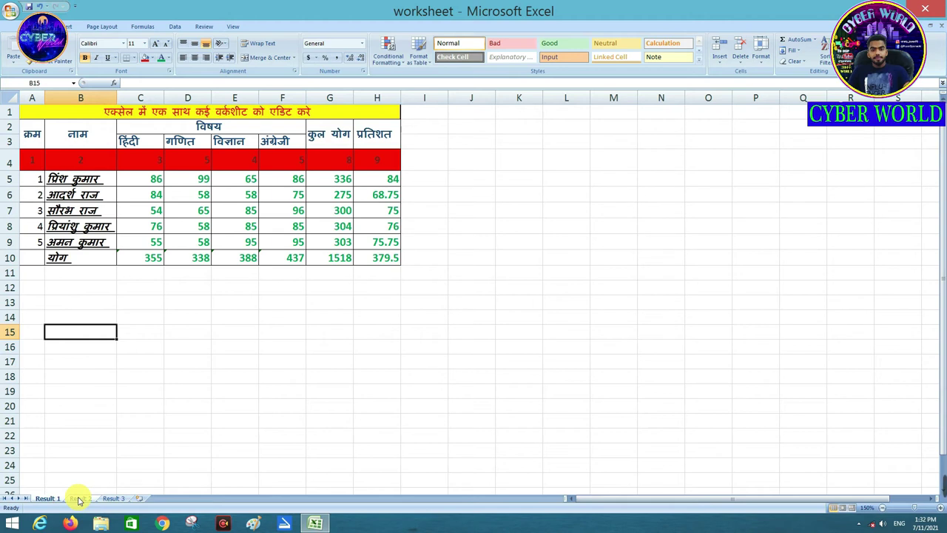
click(115, 499)
click(80, 499)
click(56, 501)
click(57, 500)
Compare Result 1, 2 and 3 once more, then Shift-click Result 3 to regroup from Result 1.
click(80, 498)
click(50, 500)
click(80, 499)
click(113, 498)
click(49, 498)
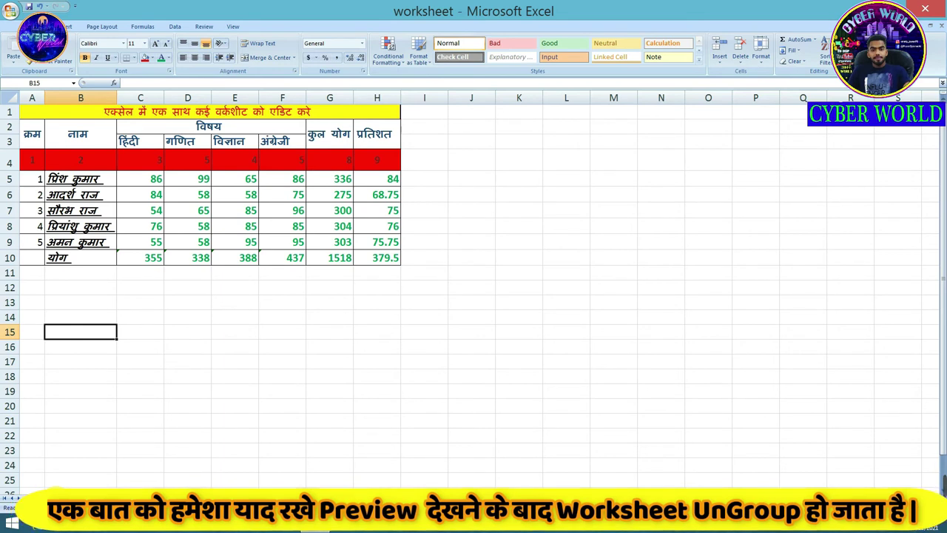
shift+click(111, 499)
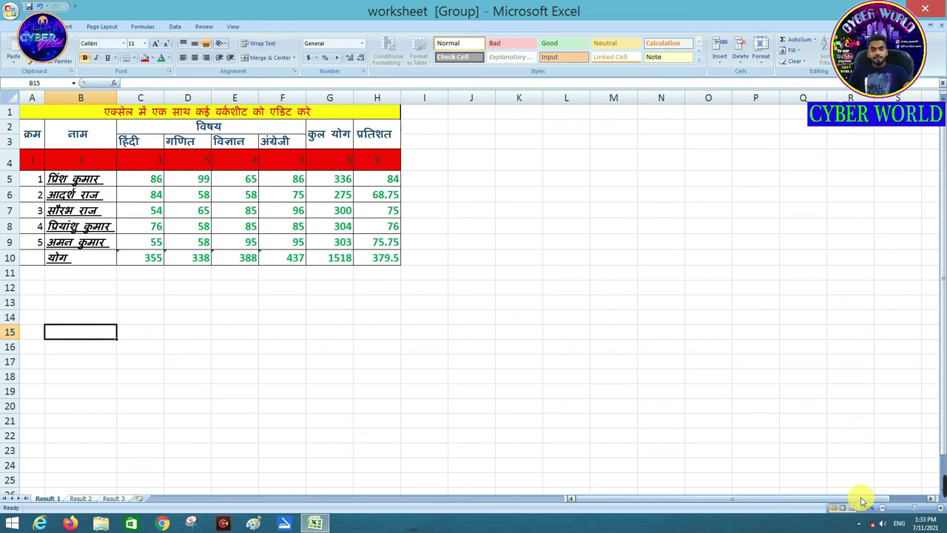
Zoom the grouped sheets in to 250%, then settle the view at 240%.
scroll(862, 501, up, 2)
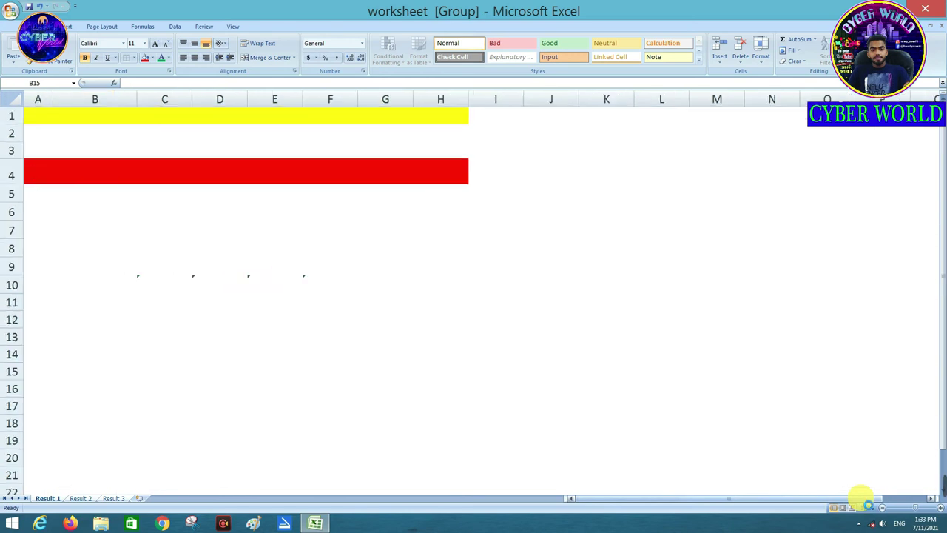
scroll(862, 501, up, 1)
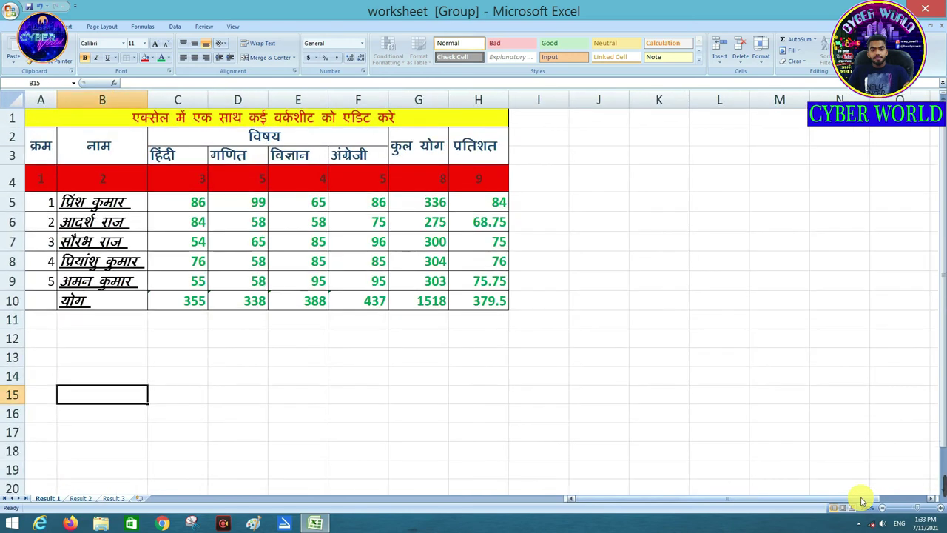
scroll(858, 498, up, 1)
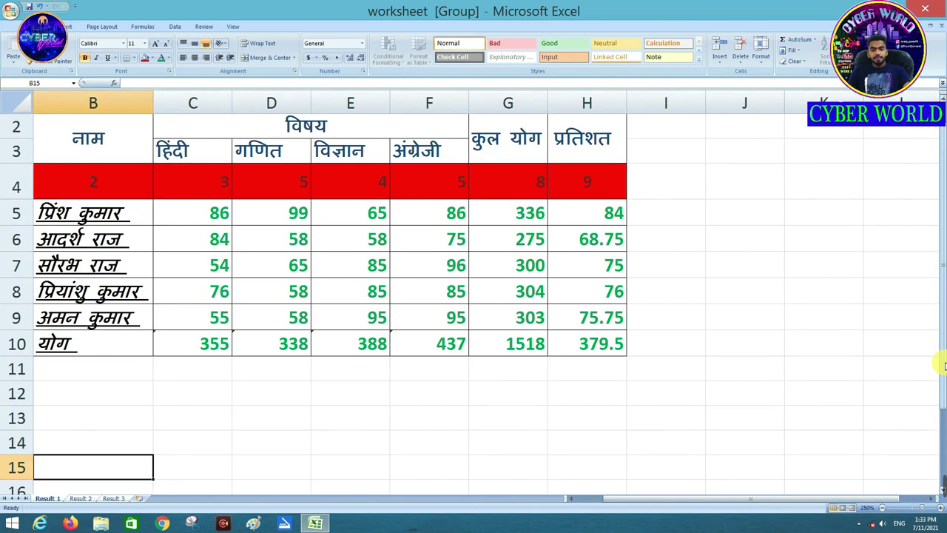
scroll(858, 499, up, 5)
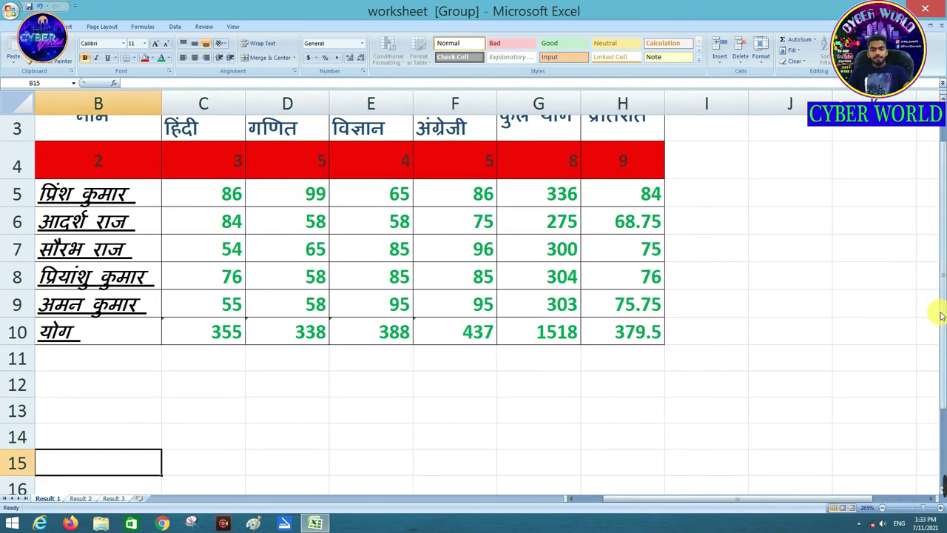
scroll(933, 314, up, 1)
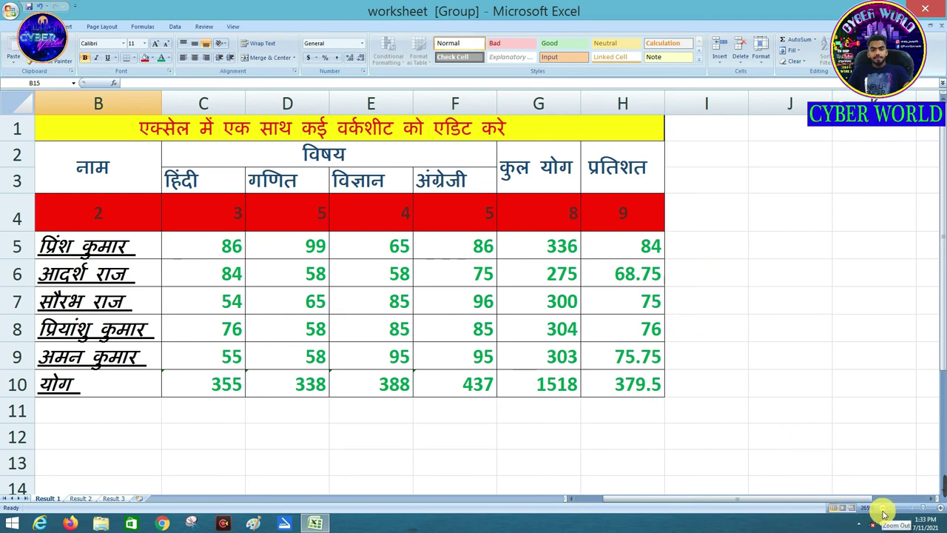
click(882, 510)
click(882, 509)
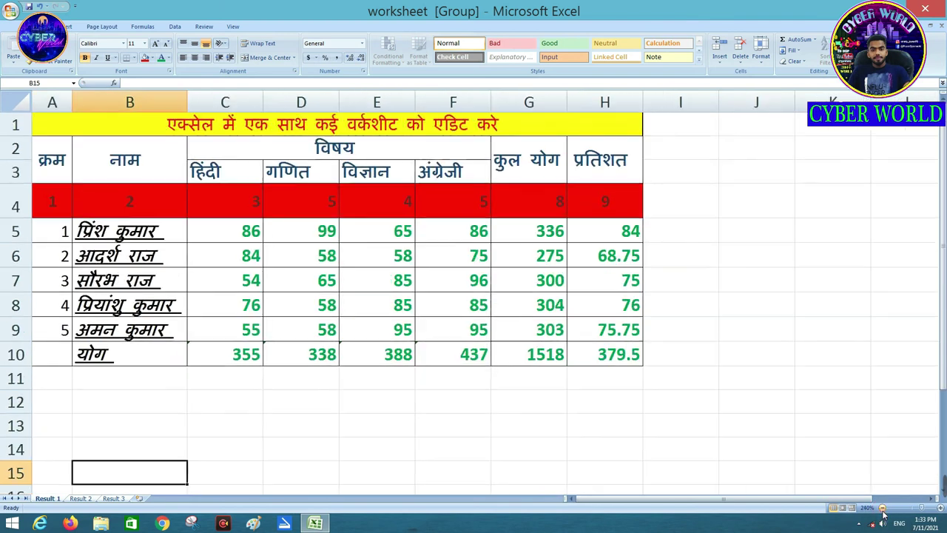
click(883, 509)
click(920, 508)
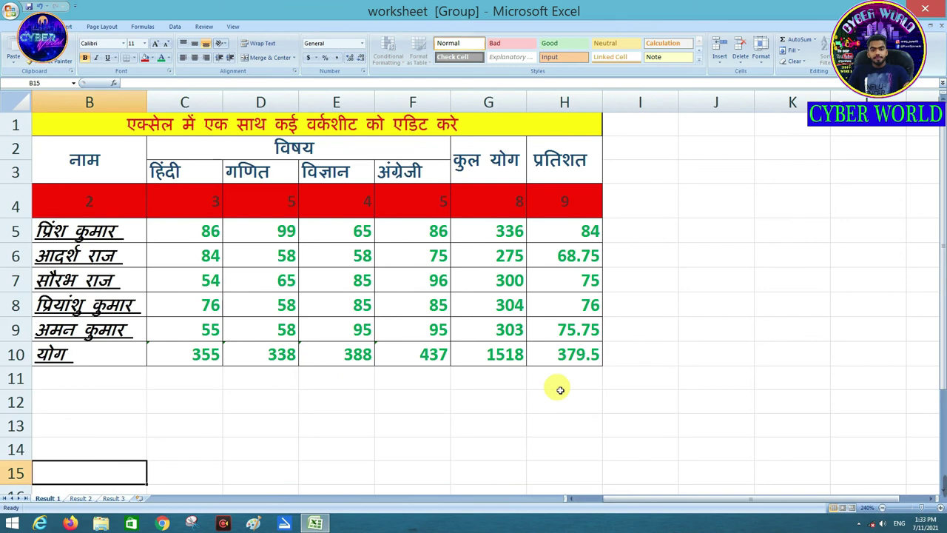
click(156, 441)
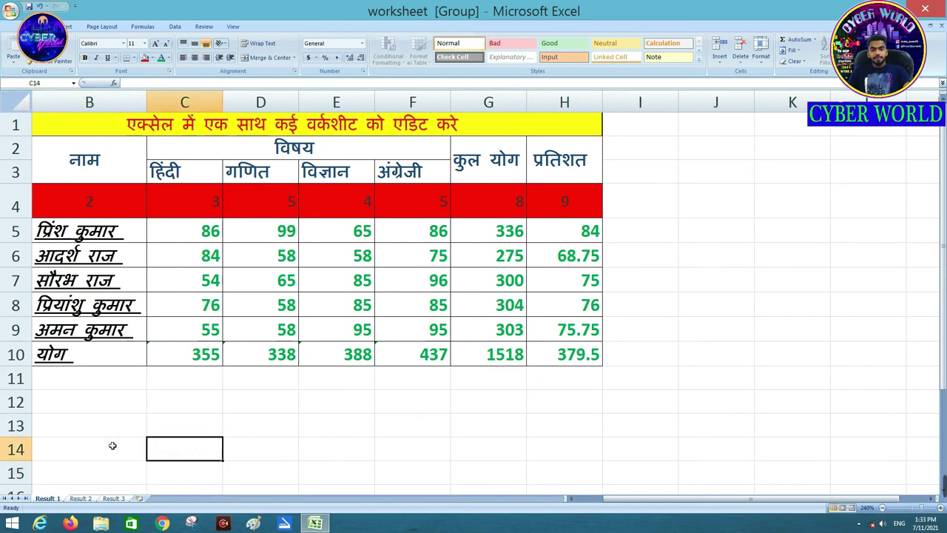
Break the sheet group and cycle through Result 2, Result 3 and Result 1, checking each shows 240% zoom.
click(82, 498)
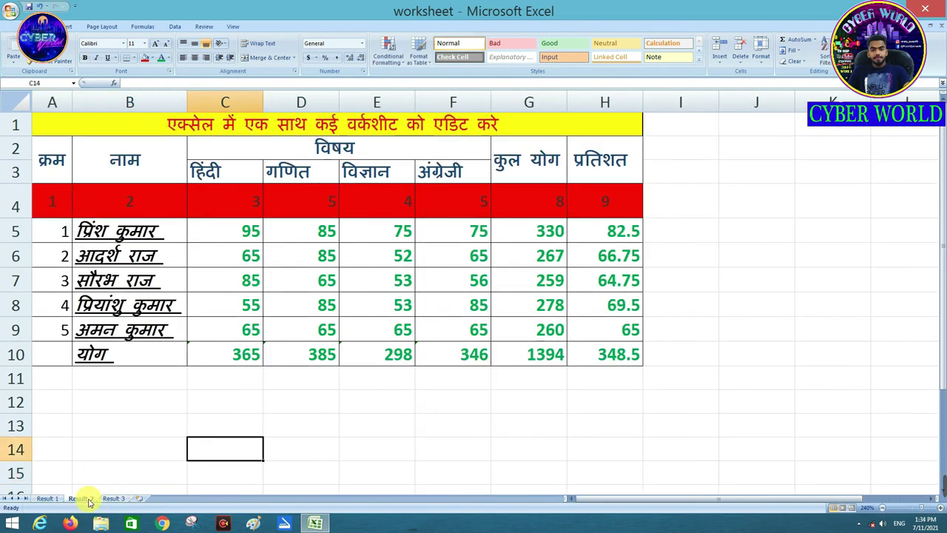
click(111, 499)
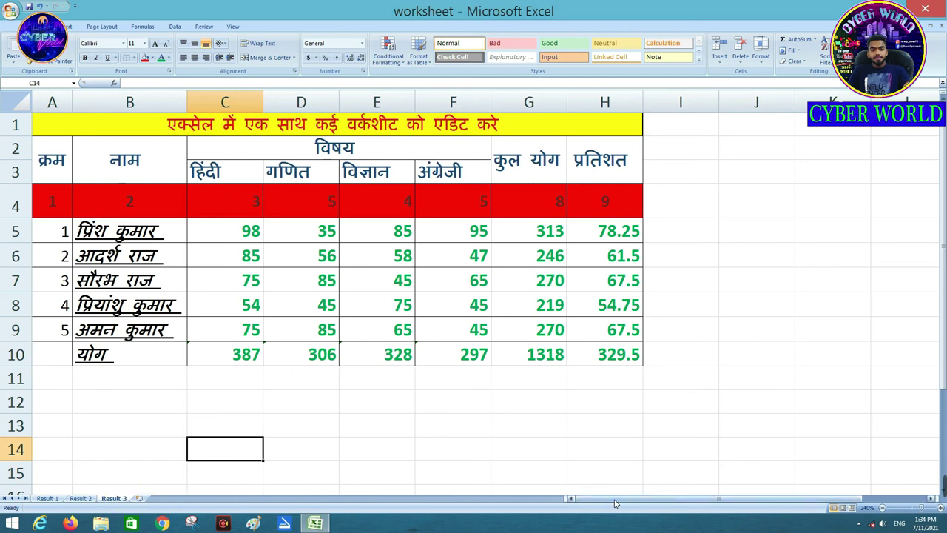
click(81, 499)
click(46, 499)
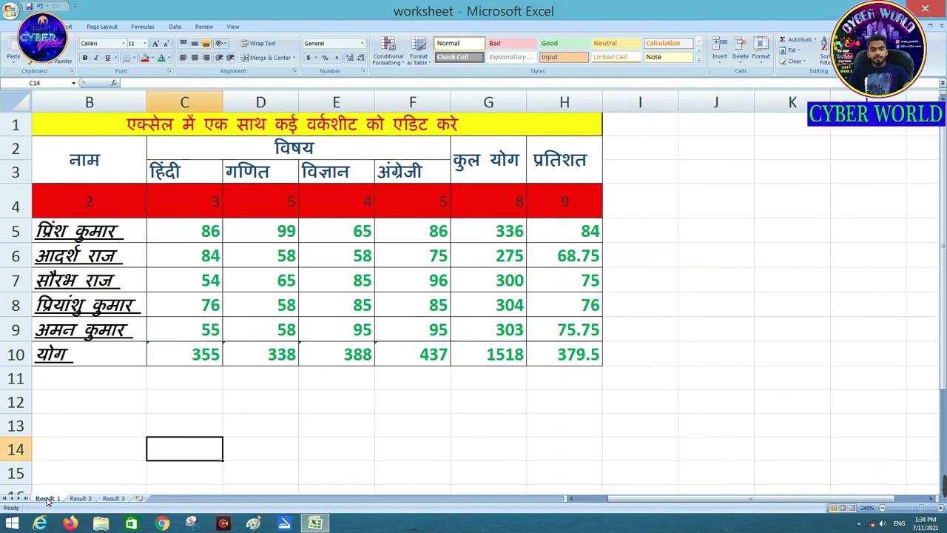
drag(634, 498, 598, 508)
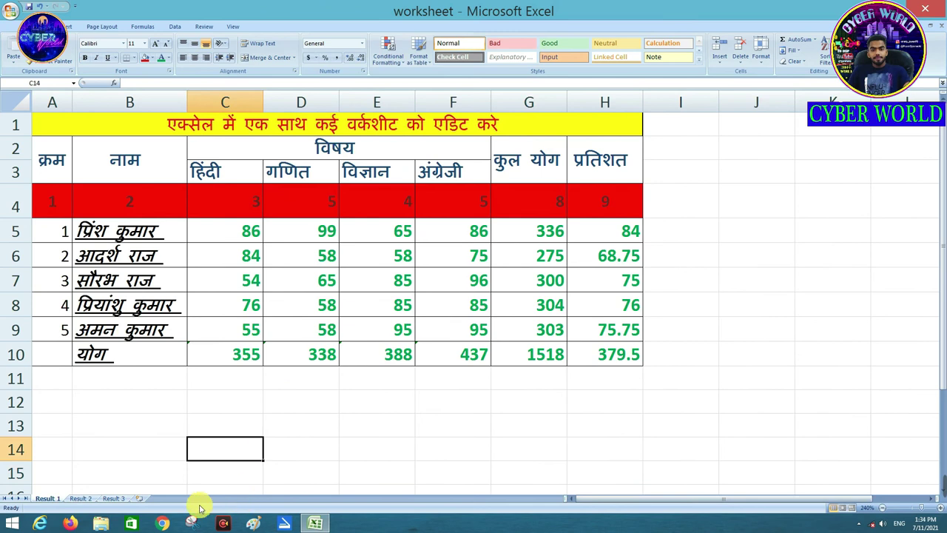
click(83, 499)
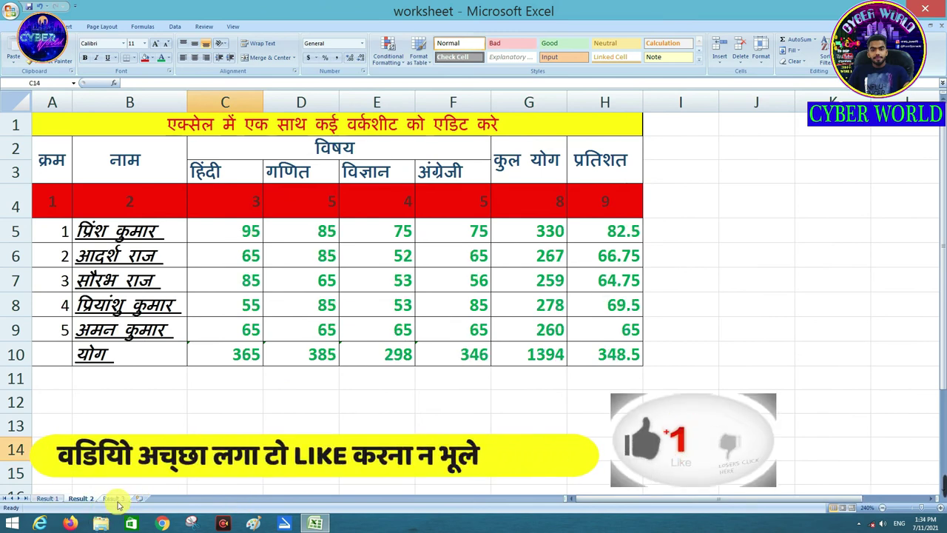
click(111, 499)
click(83, 498)
click(60, 501)
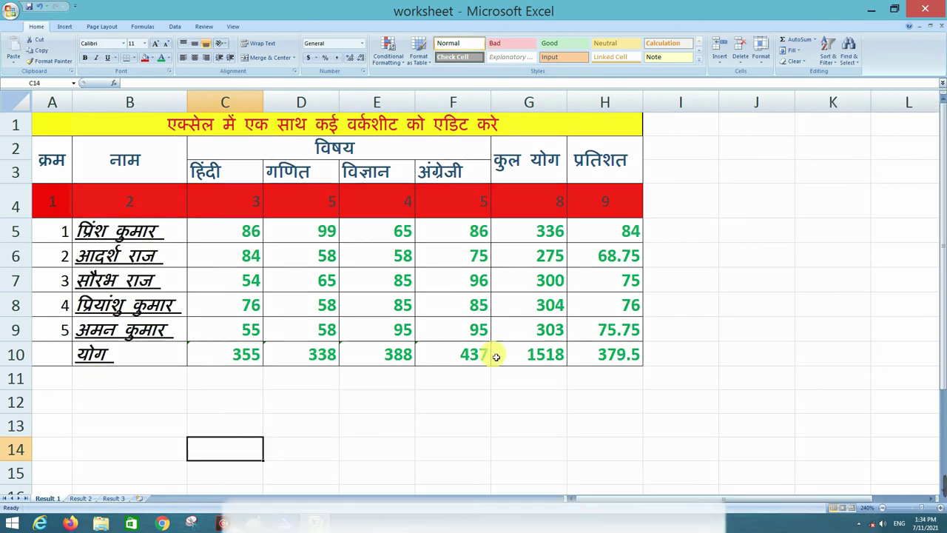
Zoom the Result 1 sheet out to 170% with Ctrl+scroll and select cell C13.
click(117, 411)
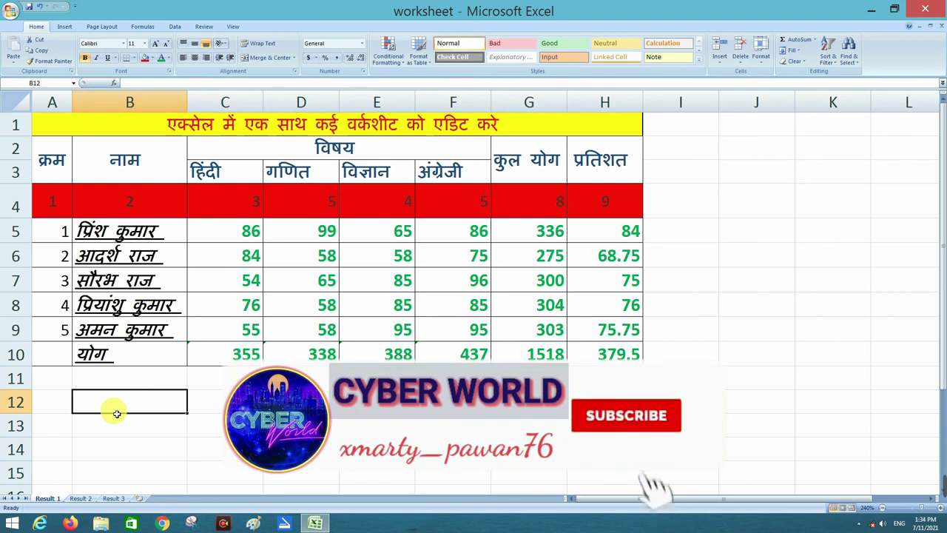
ctrl+scroll(117, 414, down, 2)
click(166, 336)
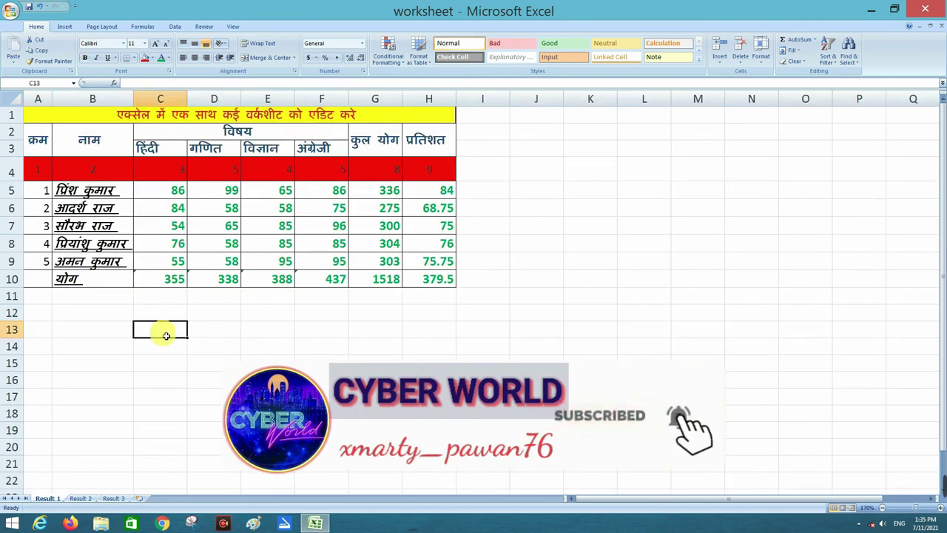